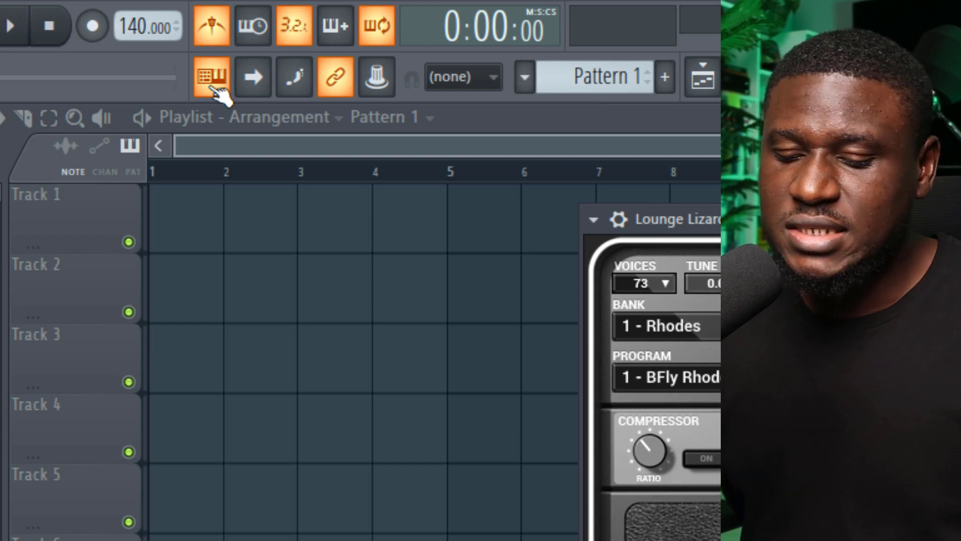
# Audition the Lounge Lizard EP-4 electric piano by playing a few notes with the typing keyboard
pyautogui.press('z')
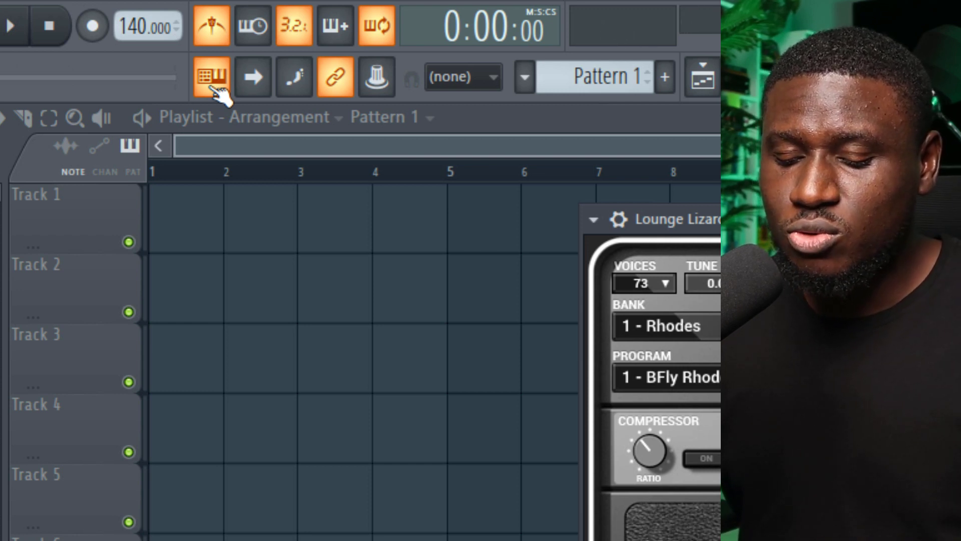
pyautogui.press('x')
pyautogui.press('c')
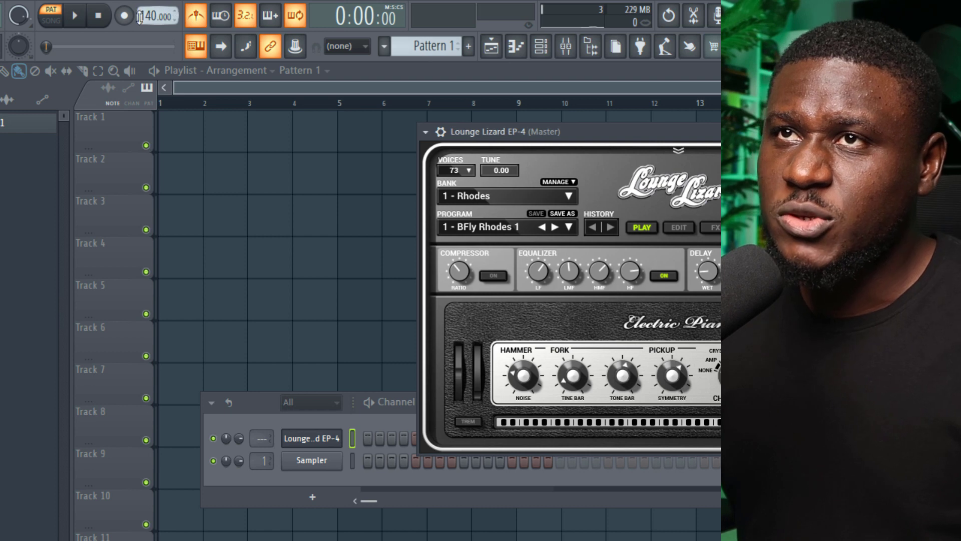
# Set the project tempo to 98 and the typing keyboard's layout to Major Chordmap
pyautogui.moveTo(129, 27); pyautogui.dragTo(156, 22)
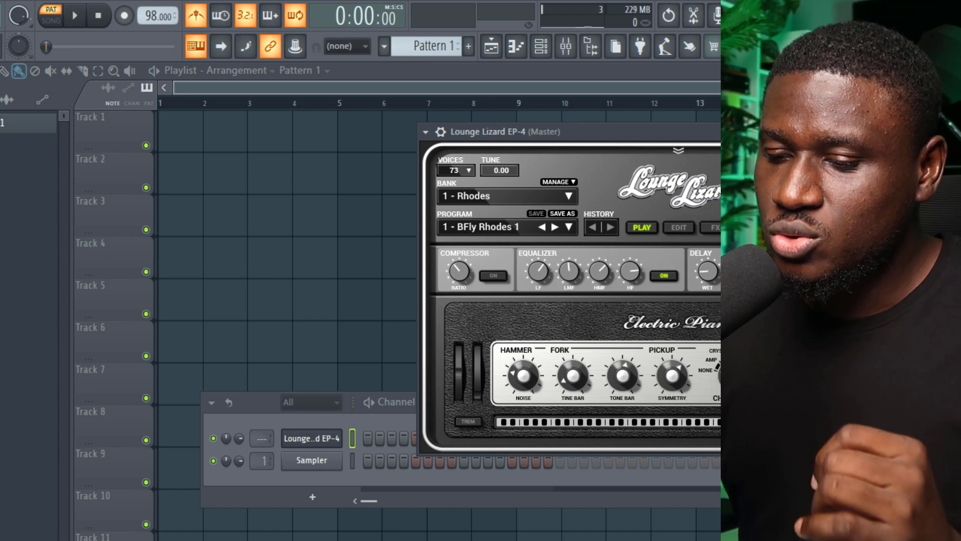
pyautogui.rightClick(198, 49)
pyautogui.rightClick(195, 48)
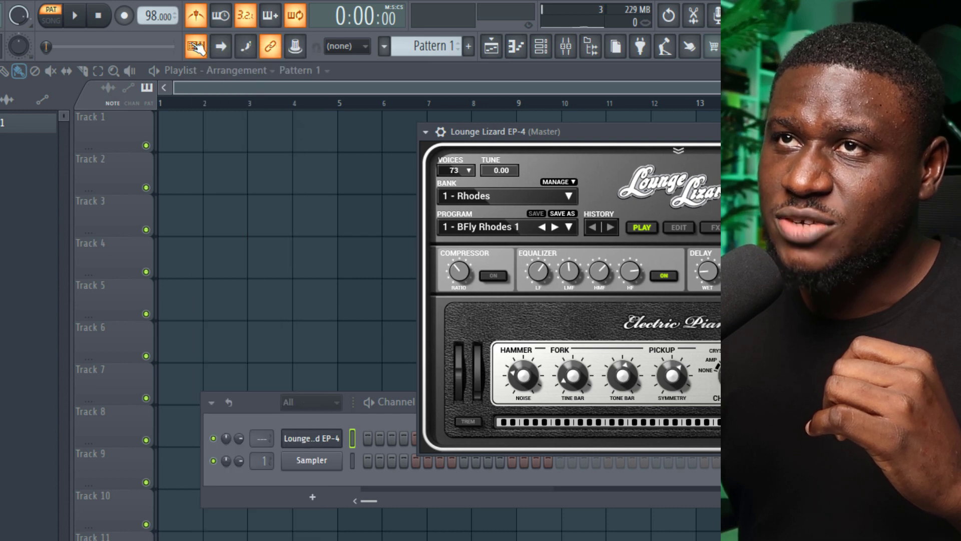
pyautogui.rightClick(191, 42)
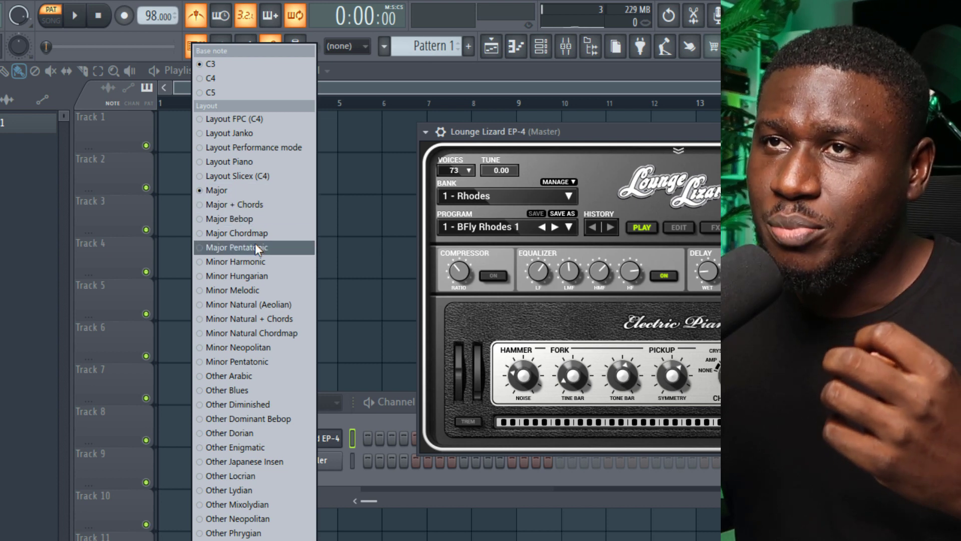
pyautogui.click(257, 233)
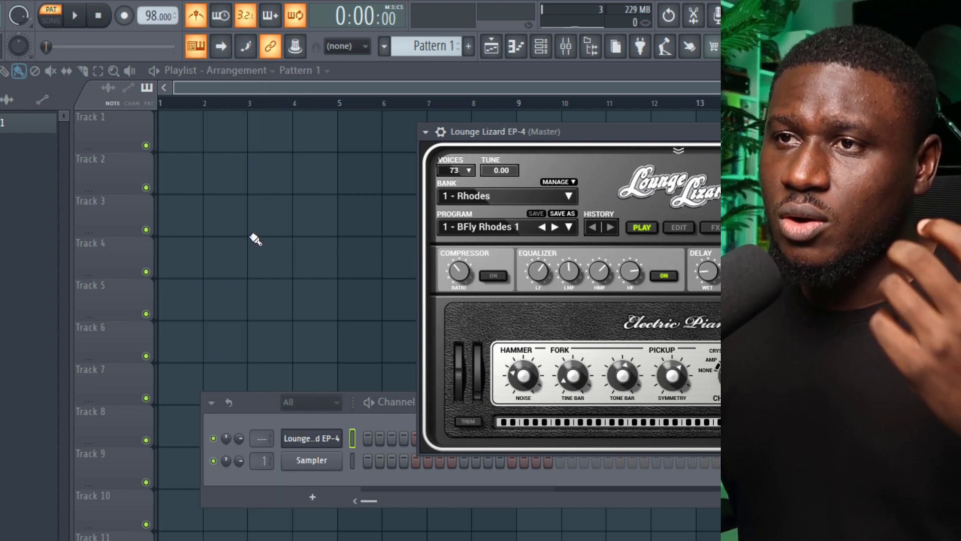
# Place Pattern 1 at bar 1 of Track 1 in the Playlist
pyautogui.click(386, 414)
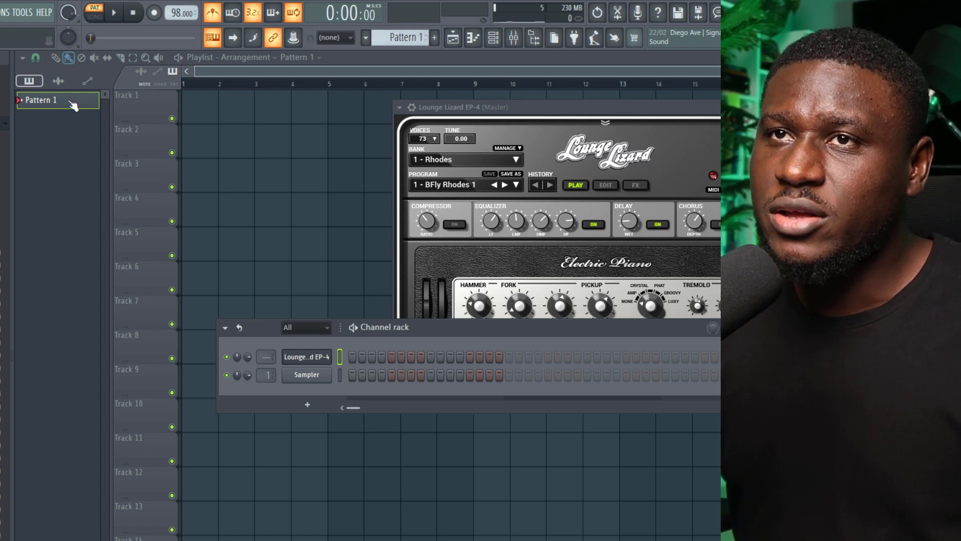
pyautogui.click(196, 108)
pyautogui.click(196, 109)
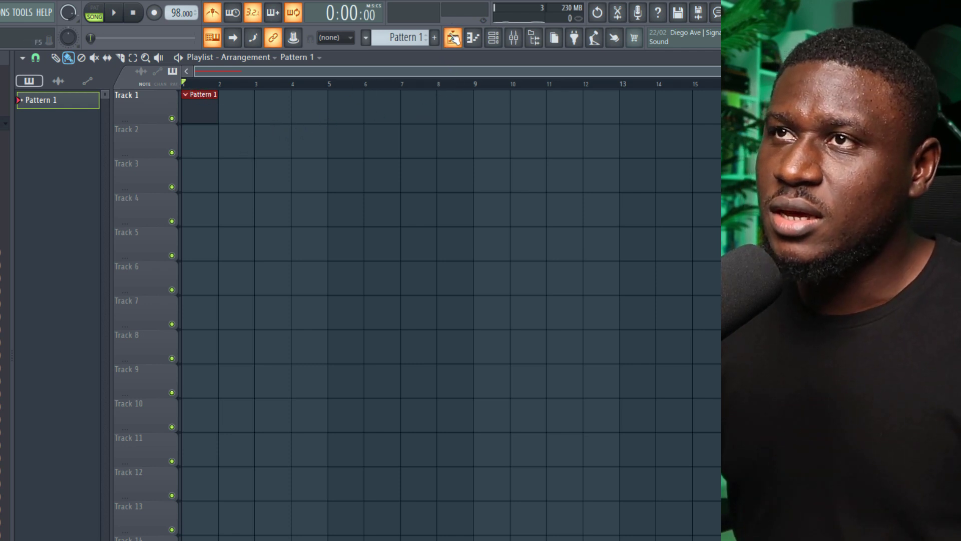
pyautogui.click(453, 38)
pyautogui.click(453, 38)
pyautogui.click(452, 37)
pyautogui.click(452, 38)
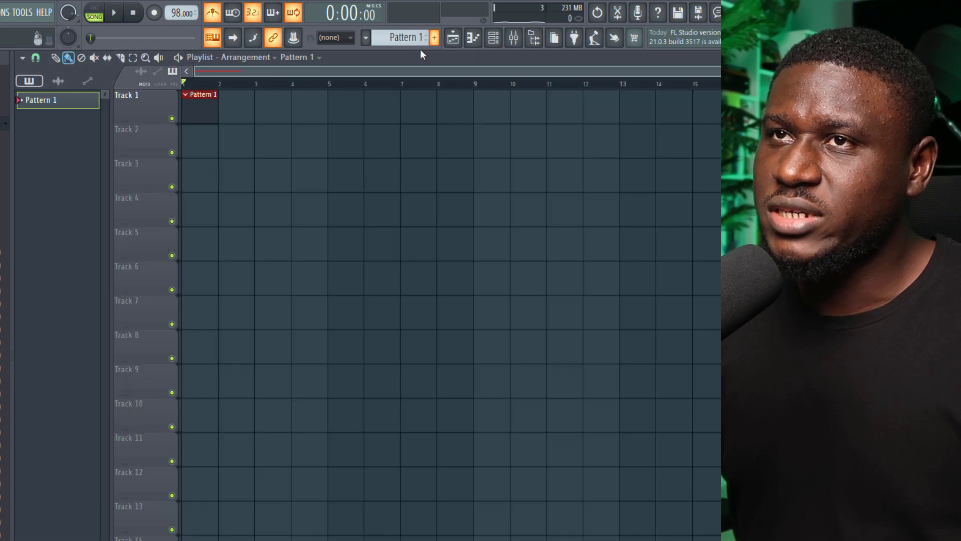
# Open the Lounge Lizard EP-4 channel of Pattern 1 in the Piano roll
pyautogui.doubleClick(206, 101)
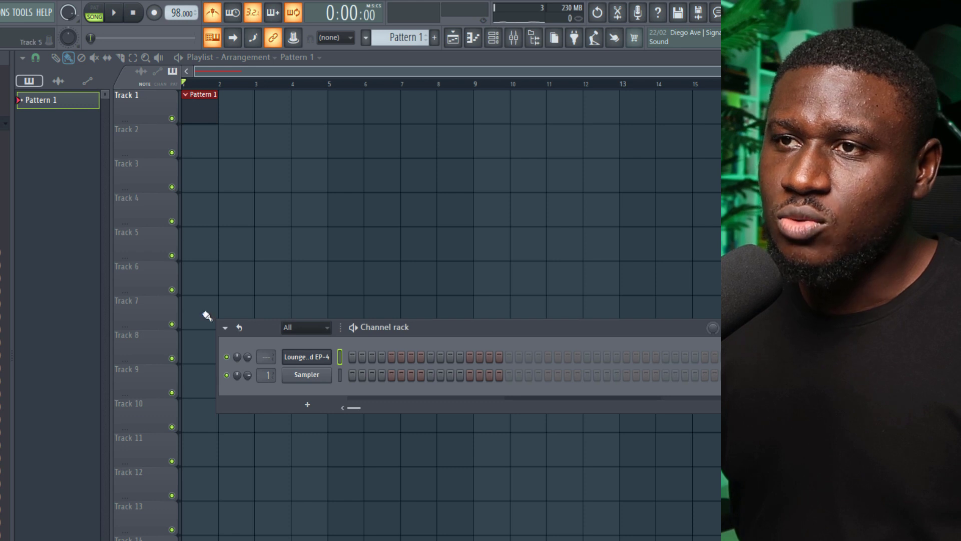
pyautogui.rightClick(295, 358)
pyautogui.click(359, 351)
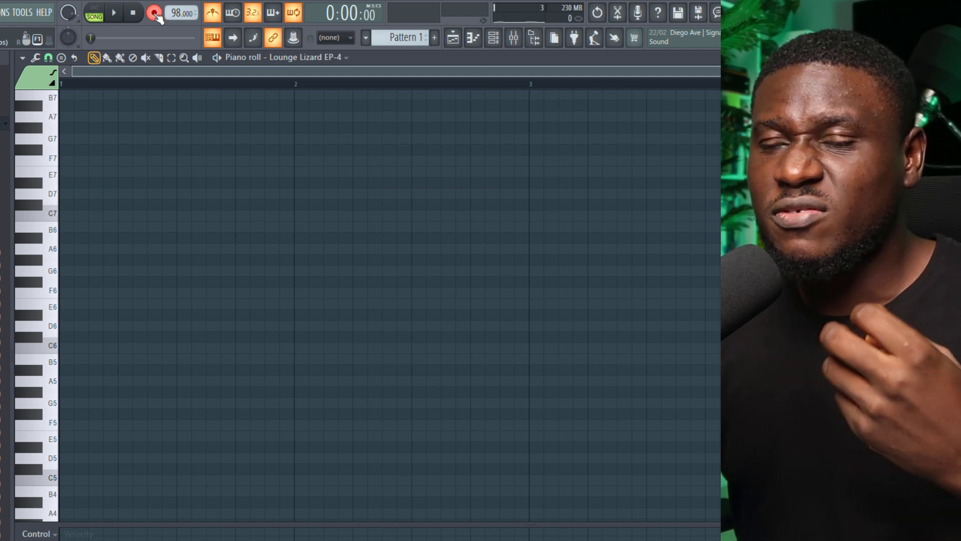
# Check the recording filter options and record a four-bar chord progression for Lounge Lizard EP-4 from the typing keyboard
pyautogui.rightClick(156, 15)
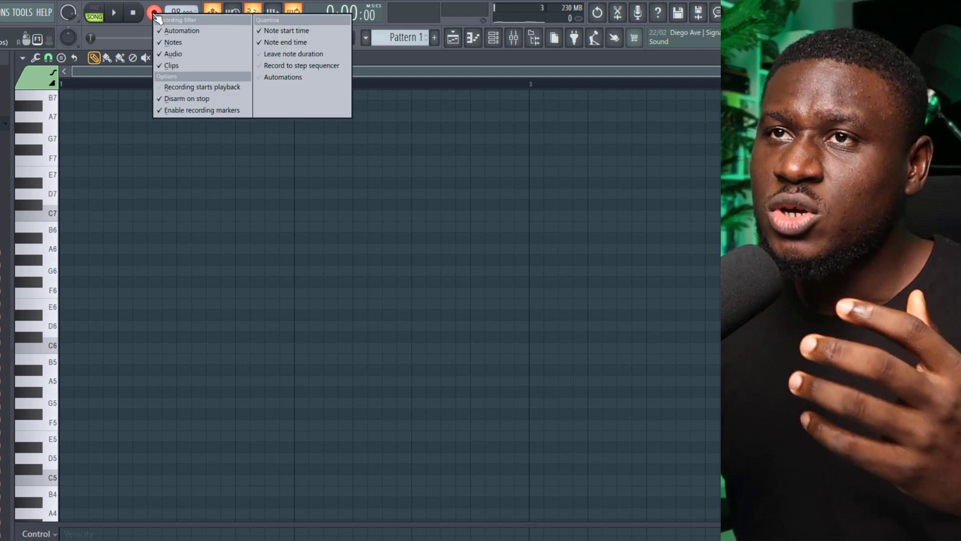
pyautogui.click(151, 9)
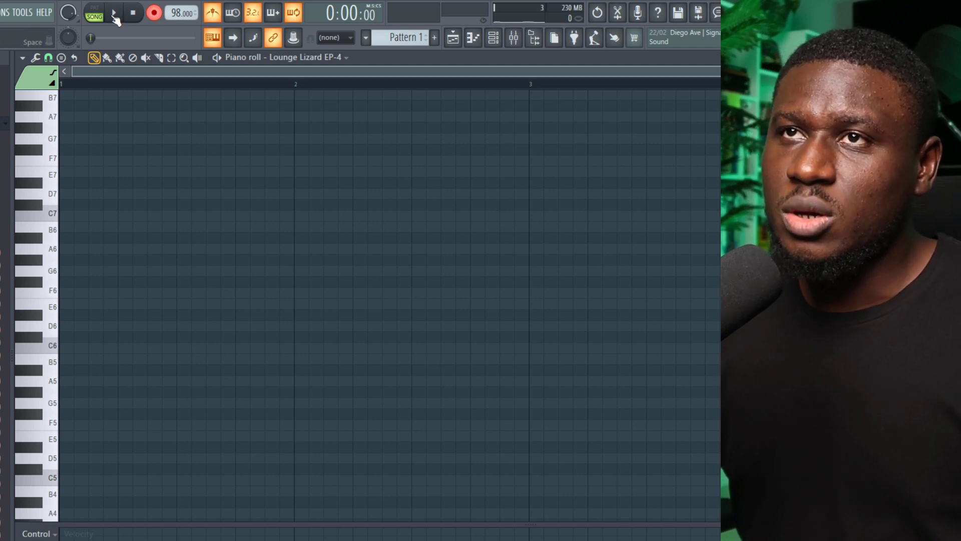
pyautogui.click(115, 15)
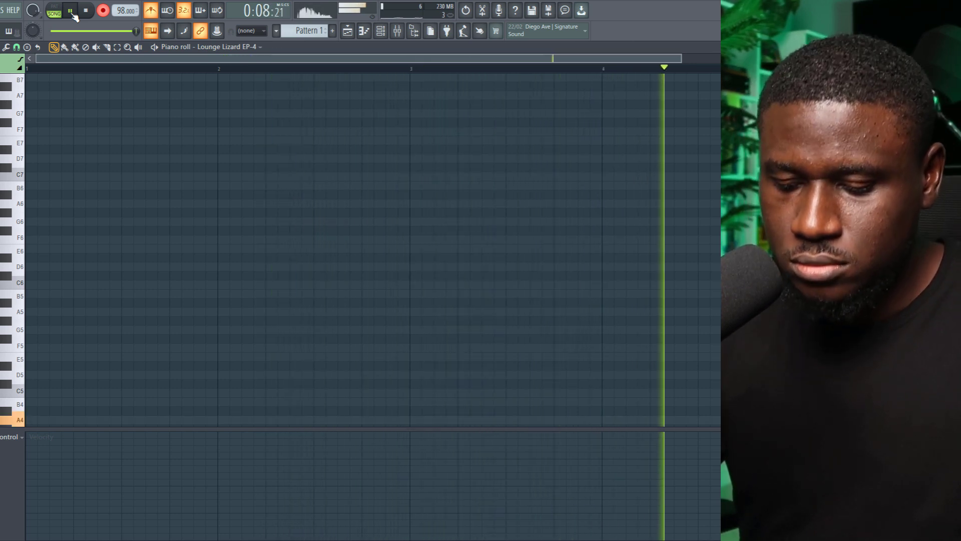
pyautogui.press('space')
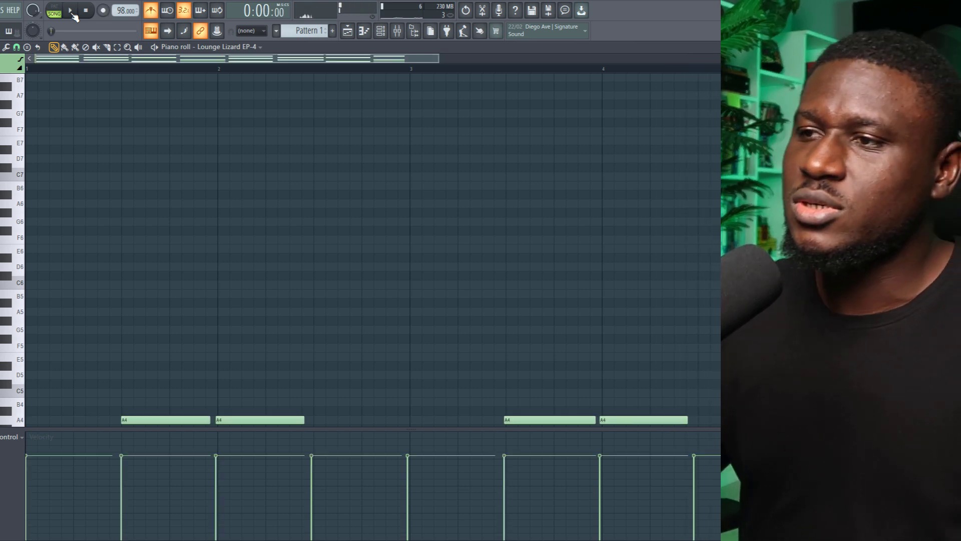
# Quantize the recorded chord notes with the Piano roll snap at 1/4 beat
pyautogui.scroll(-6, 152, 215)
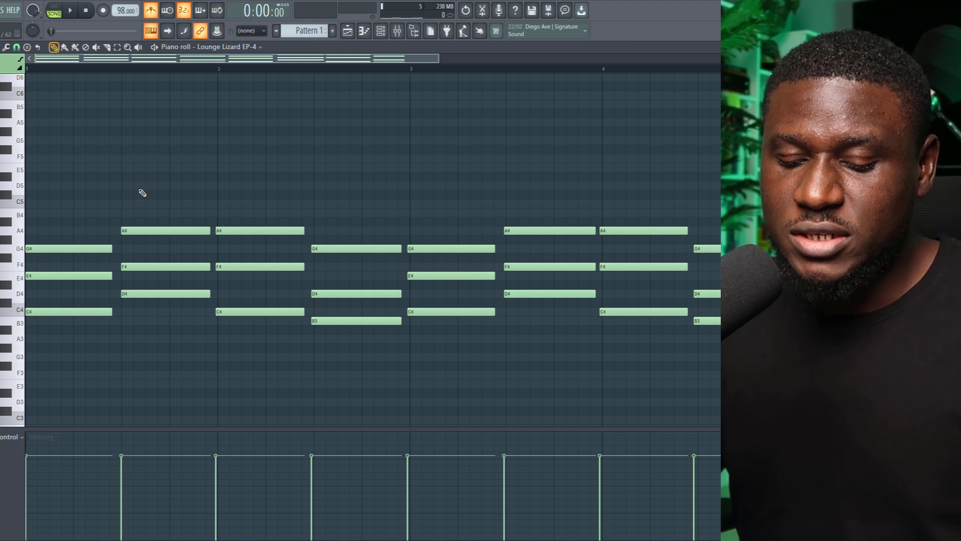
pyautogui.hotkey('alt', 'q')
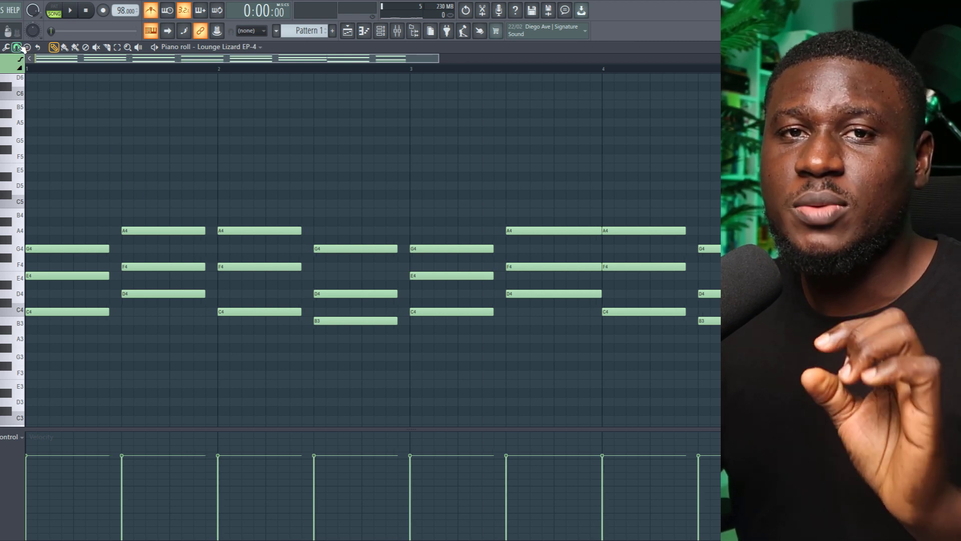
pyautogui.click(18, 48)
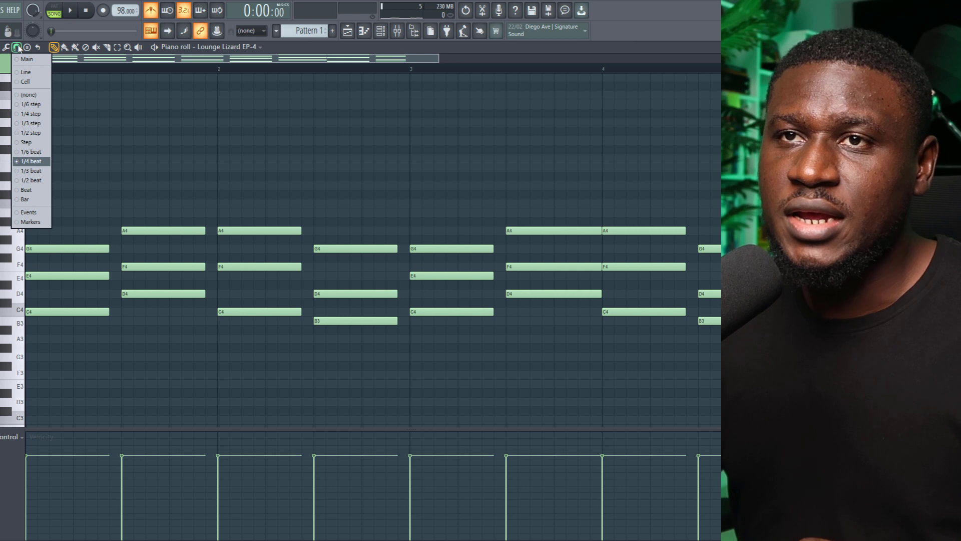
pyautogui.click(41, 162)
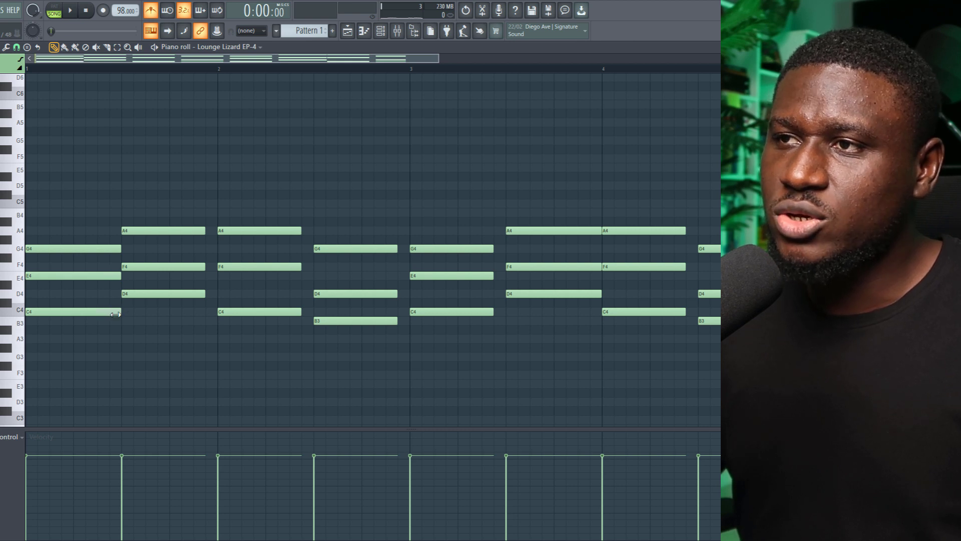
# Lengthen the recorded notes so each chord runs up to the start of the following one, and play the progression
pyautogui.moveTo(143, 165); pyautogui.dragTo(245, 345)
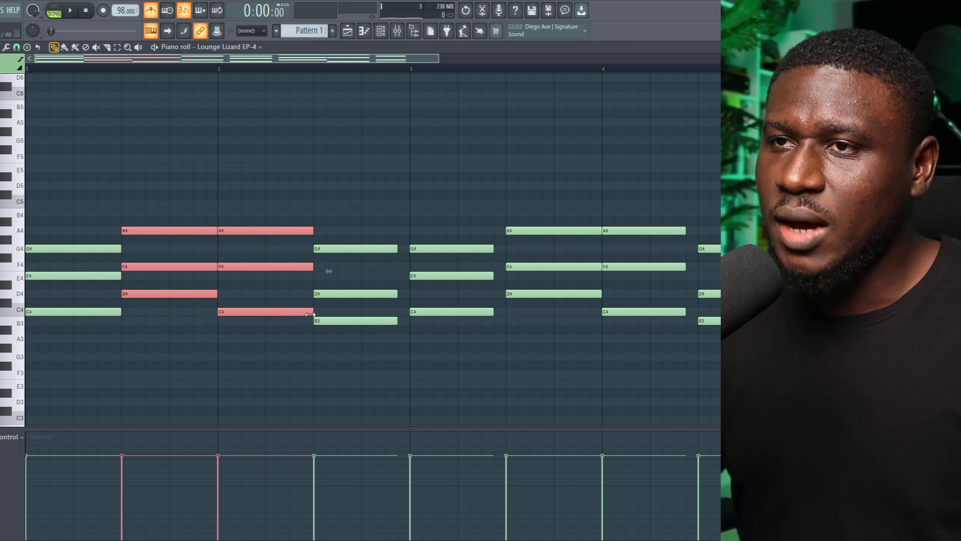
pyautogui.moveTo(356, 235); pyautogui.dragTo(458, 344)
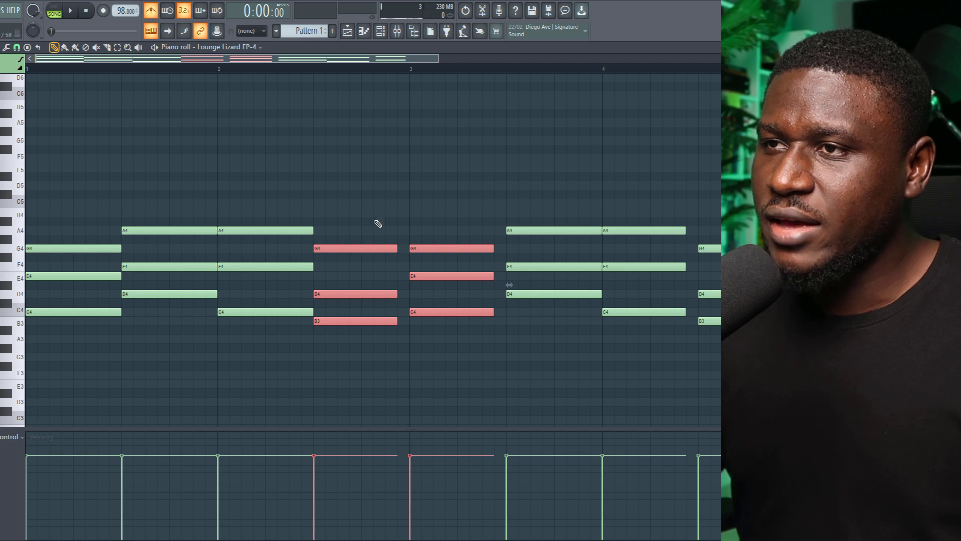
pyautogui.moveTo(354, 200); pyautogui.dragTo(465, 350)
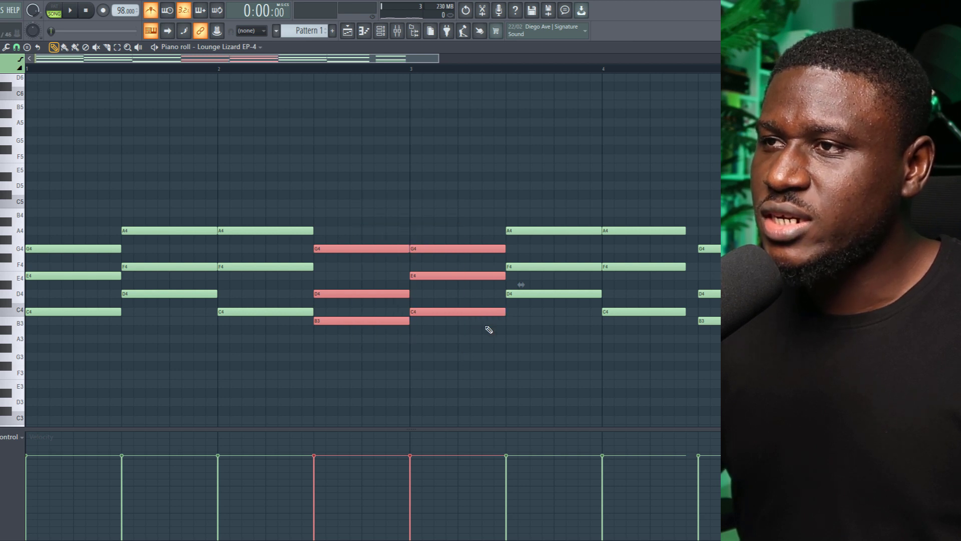
pyautogui.scroll(-3, 503, 305)
pyautogui.moveTo(520, 218); pyautogui.dragTo(557, 357)
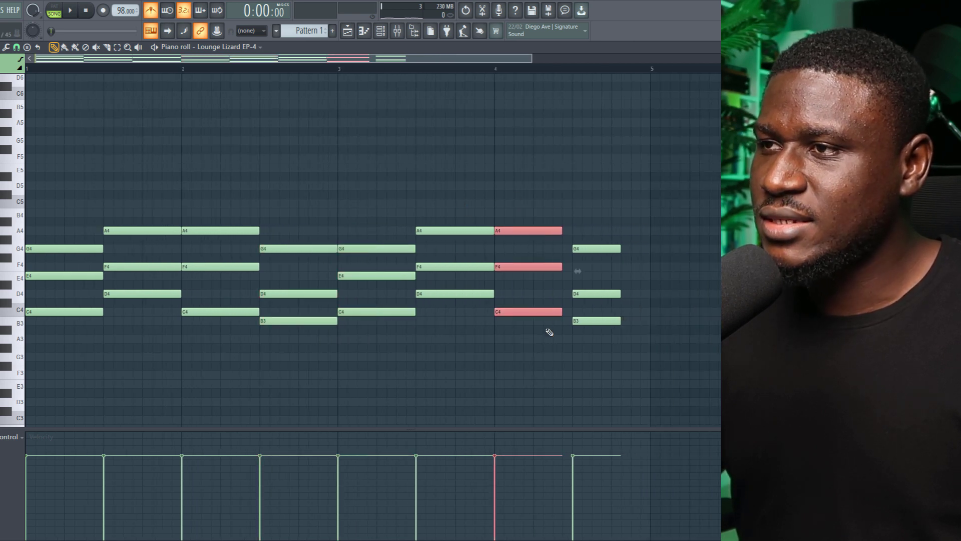
pyautogui.moveTo(596, 225); pyautogui.dragTo(641, 326)
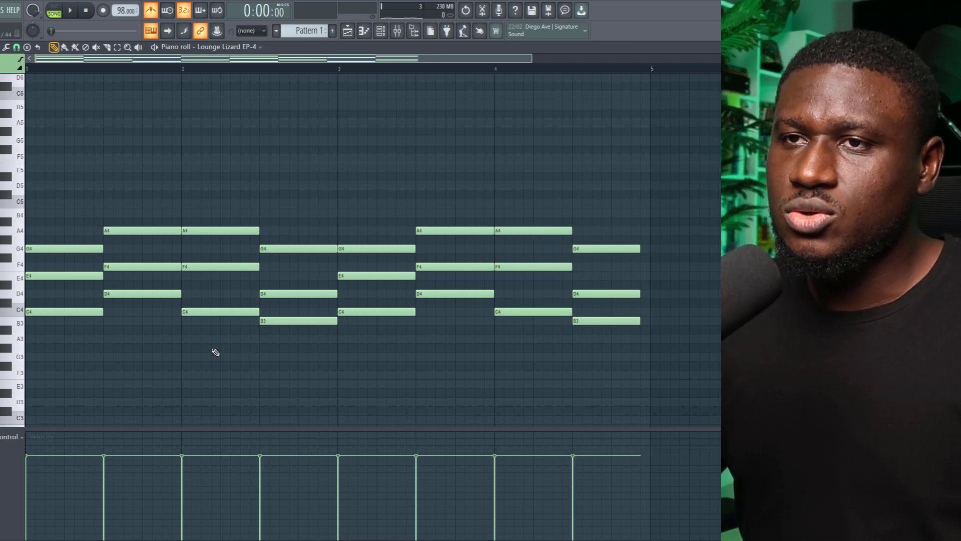
pyautogui.press('space')
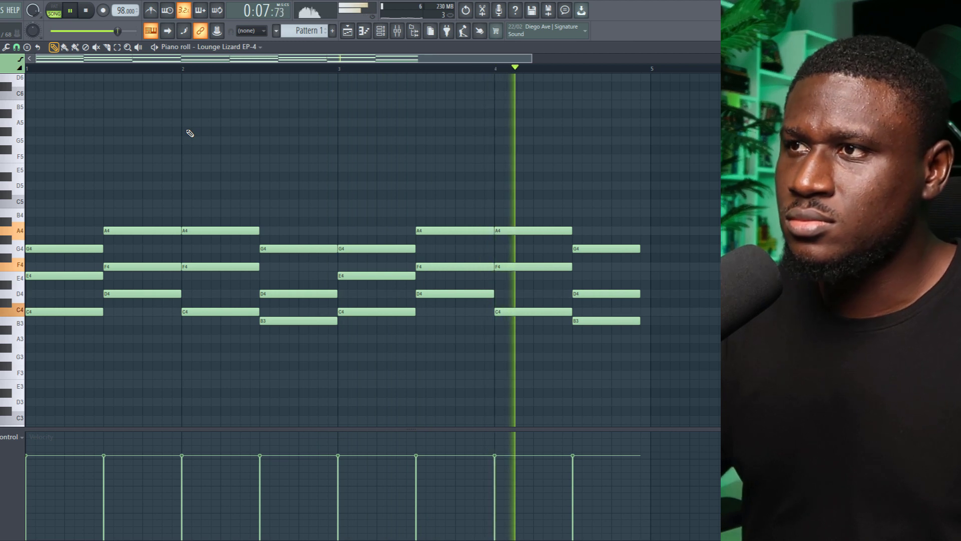
pyautogui.press('space')
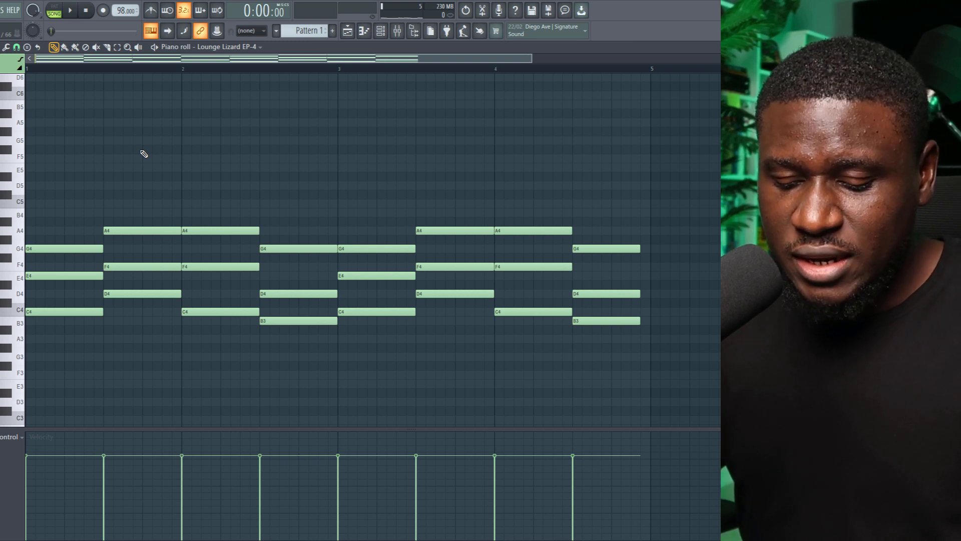
# Strum all chords with the strumizer, using a slightly reduced start time strength and Preserve end, and play the result
pyautogui.hotkey('alt', 's')
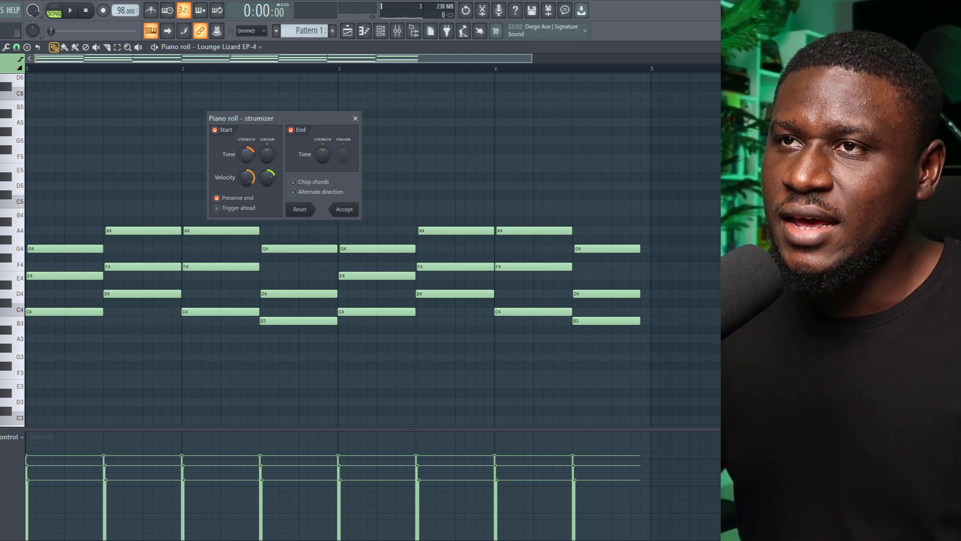
pyautogui.moveTo(246, 154); pyautogui.dragTo(246, 176)
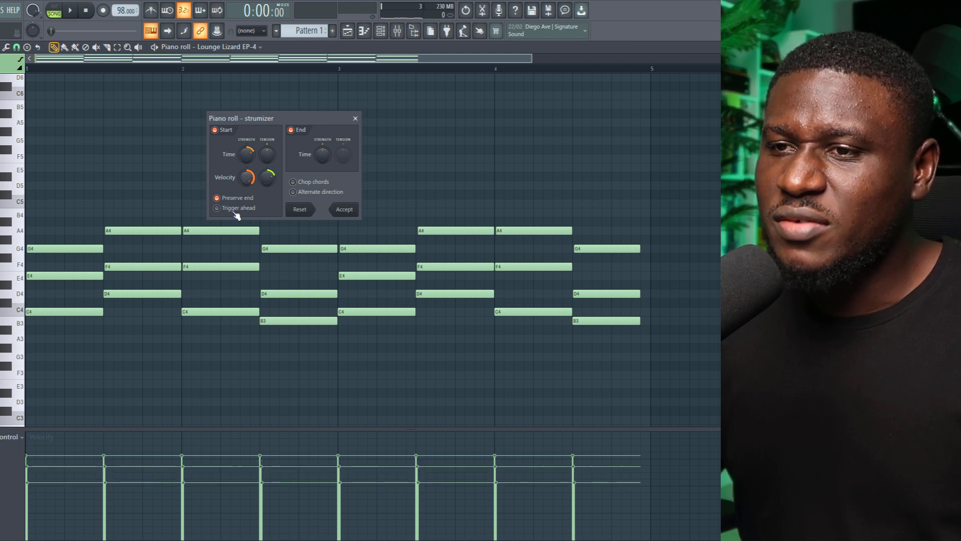
pyautogui.click(344, 210)
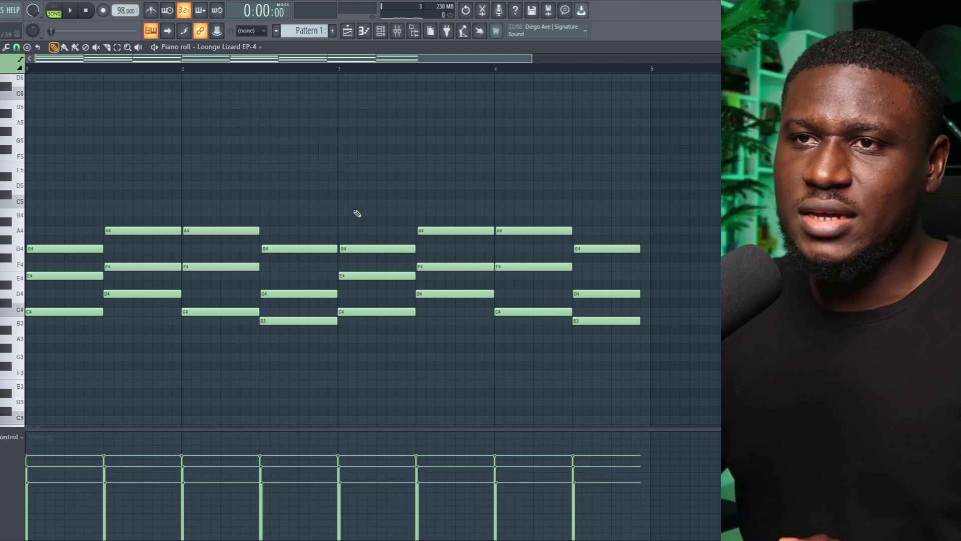
pyautogui.press('space')
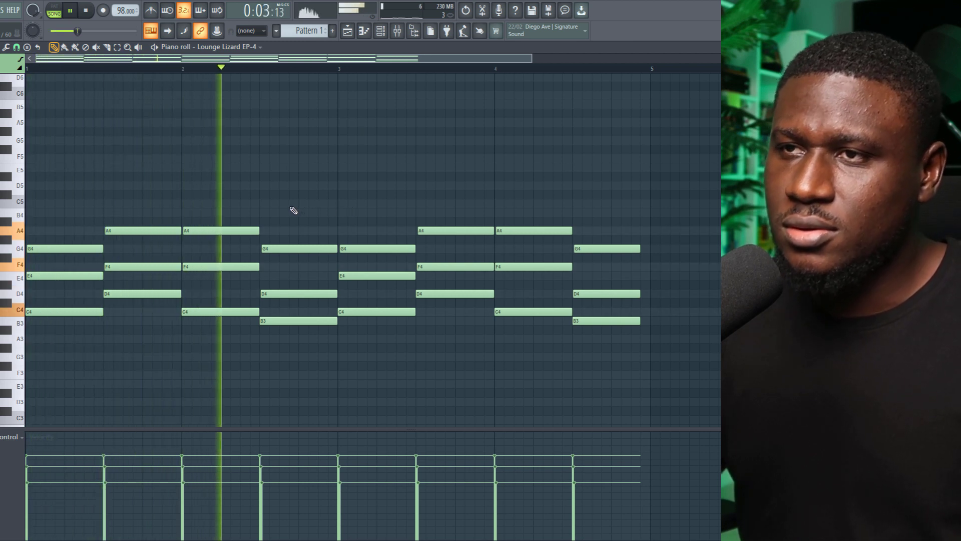
pyautogui.press('space')
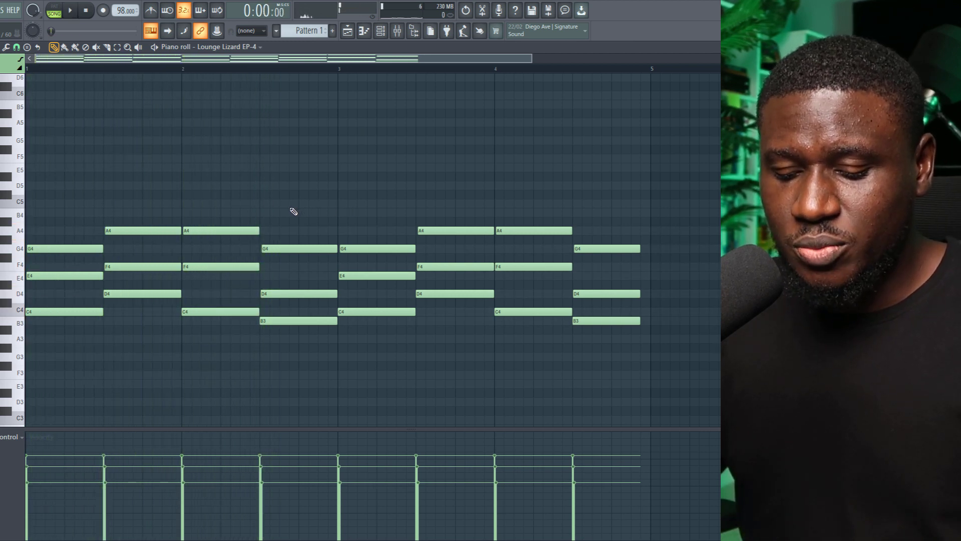
# Scale down the velocity of all chord notes with level scaling by lowering Multiply while the progression plays
pyautogui.hotkey('alt', 'x')
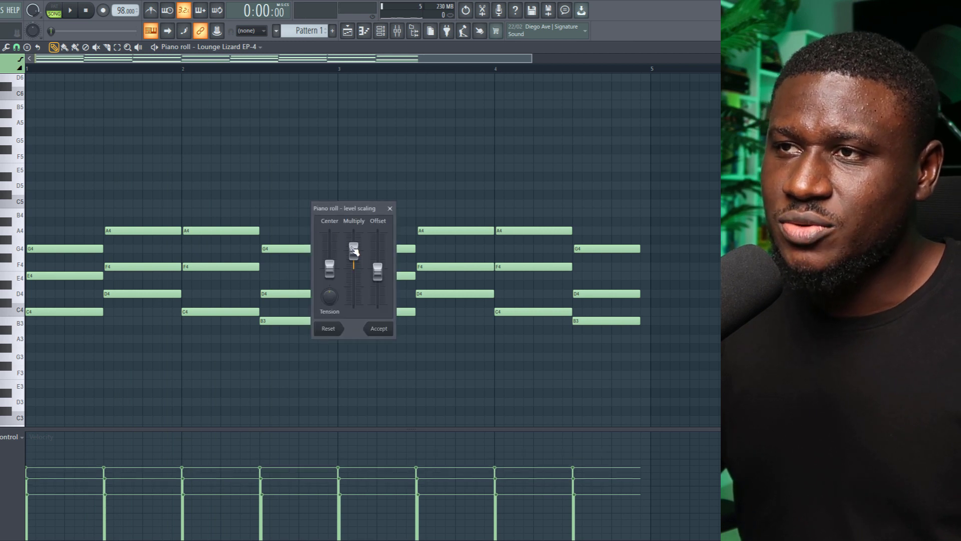
pyautogui.moveTo(353, 250); pyautogui.dragTo(353, 252)
pyautogui.press('space')
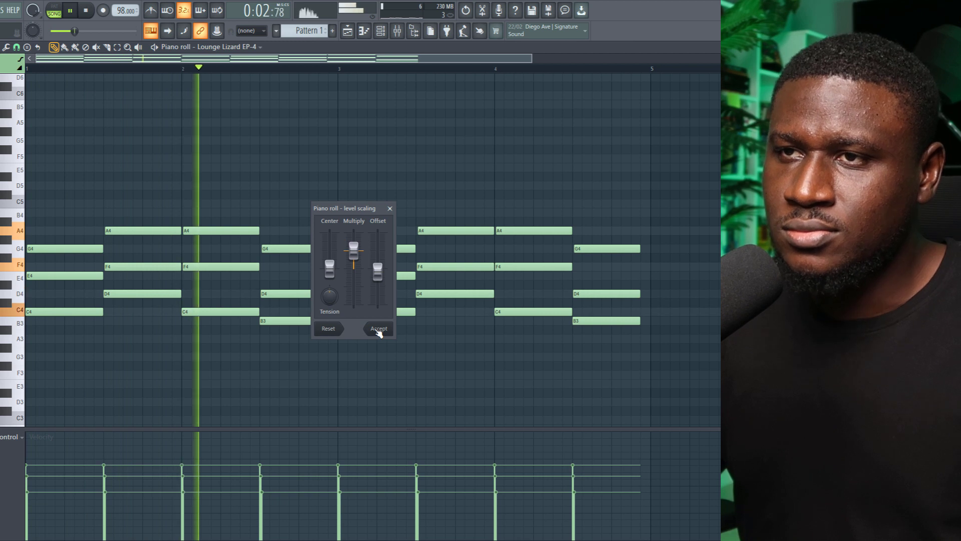
pyautogui.moveTo(354, 250); pyautogui.dragTo(353, 253)
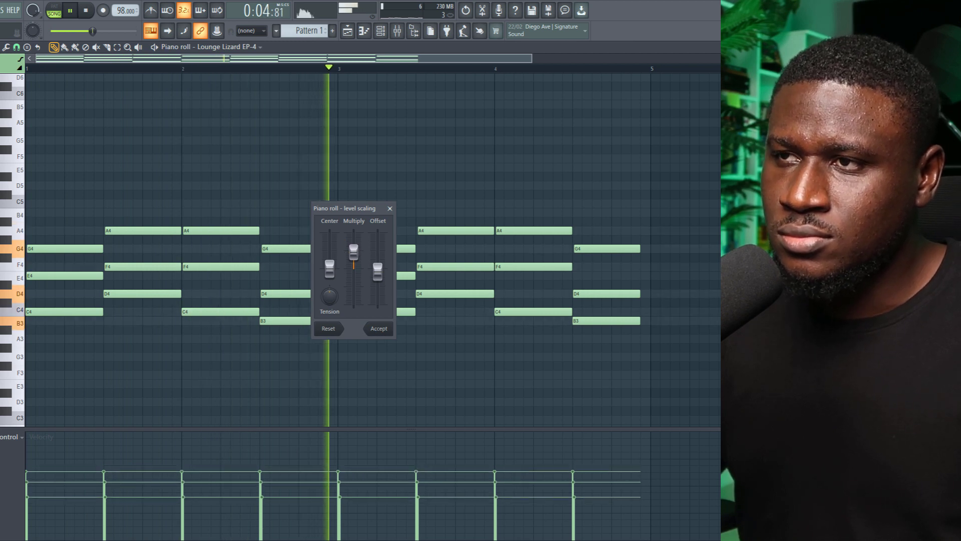
pyautogui.click(378, 330)
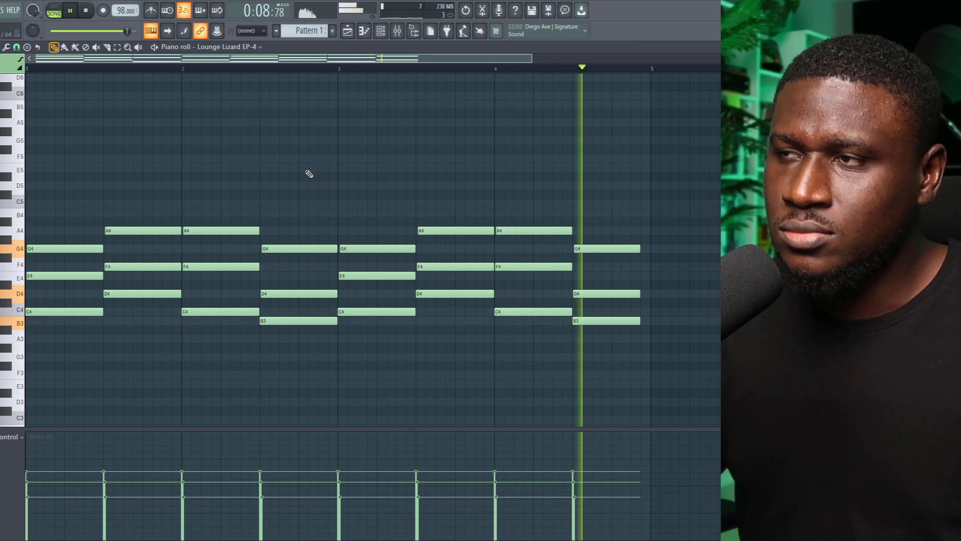
# Transpose all chord notes up an octave, play the result, and move them back down an octave
pyautogui.press('space')
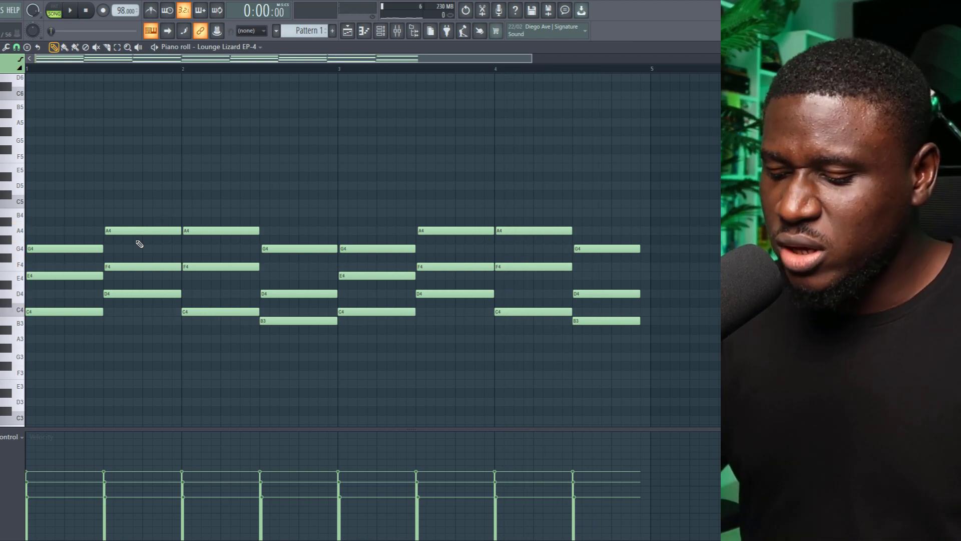
pyautogui.hotkey('ctrl', 'Up')
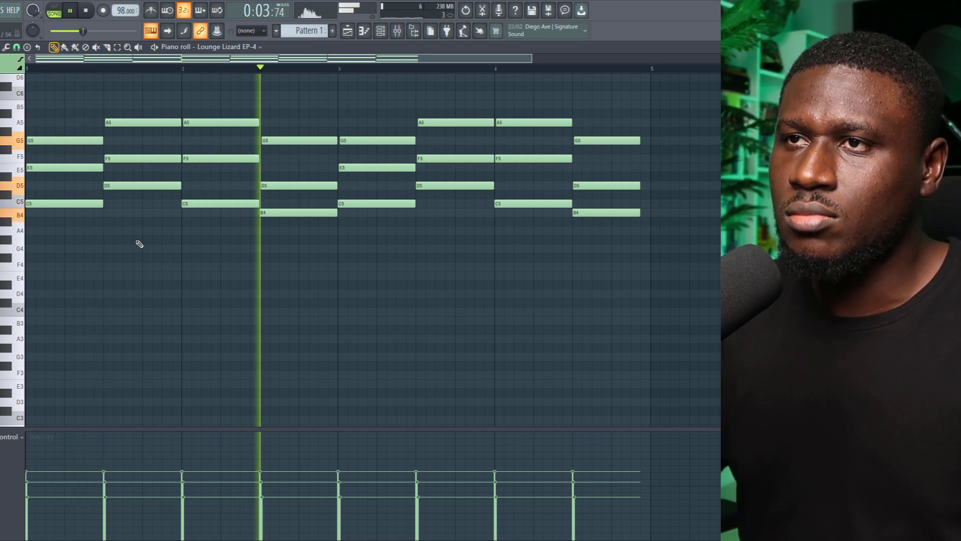
pyautogui.press('space')
pyautogui.hotkey('ctrl', 'Down')
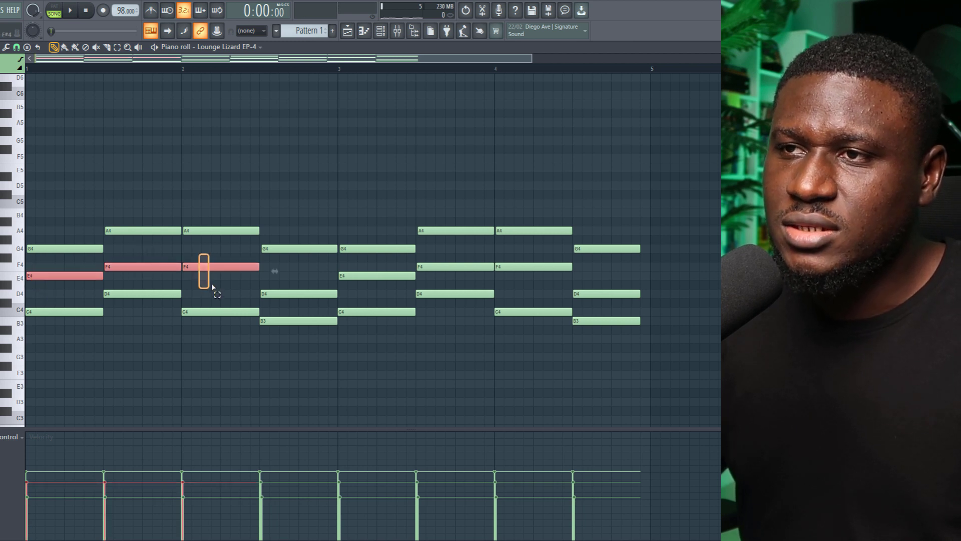
# Spread the chords into open voicings by raising selected notes an octave, extend the last chord to bar 5, and play the progression
pyautogui.press('space')
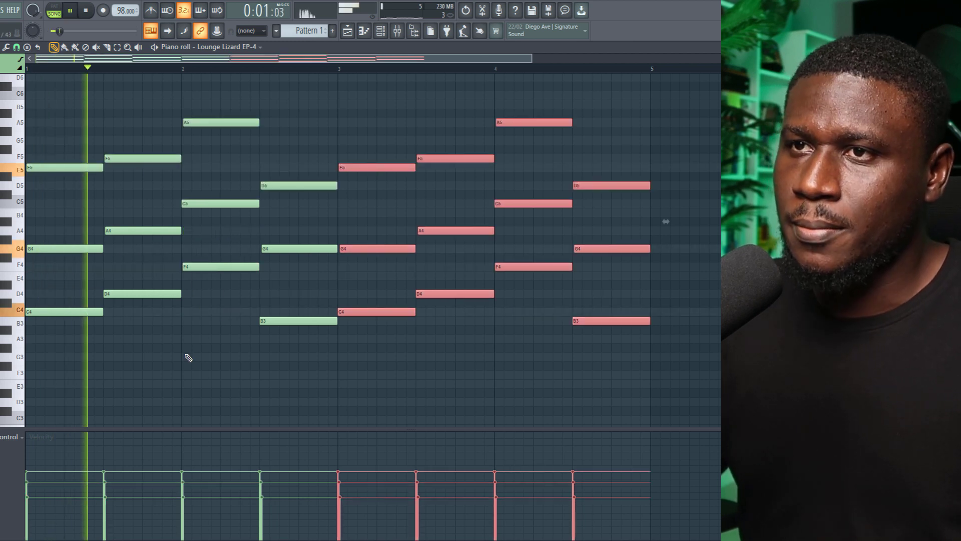
pyautogui.keyDown('ctrl'); pyautogui.click(186, 355); pyautogui.keyUp('ctrl')
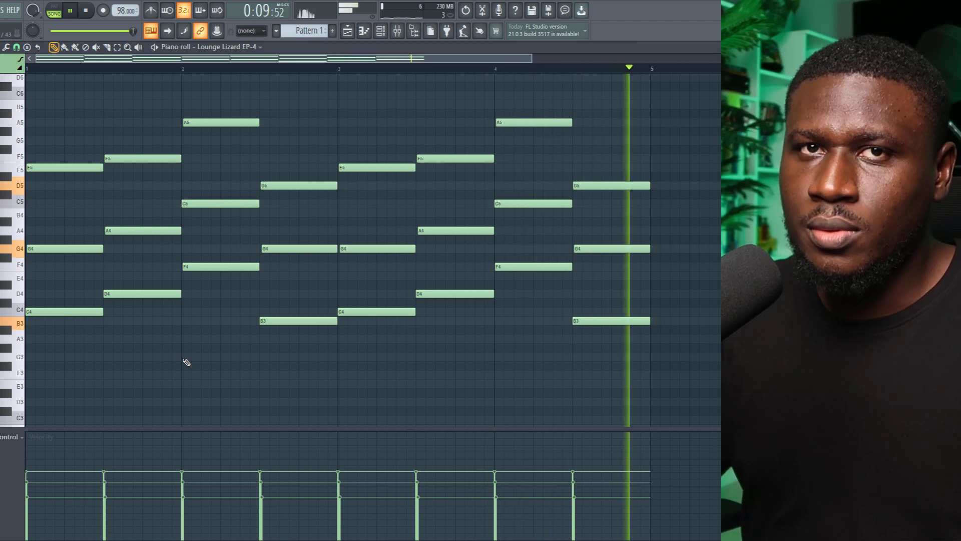
pyautogui.press('space')
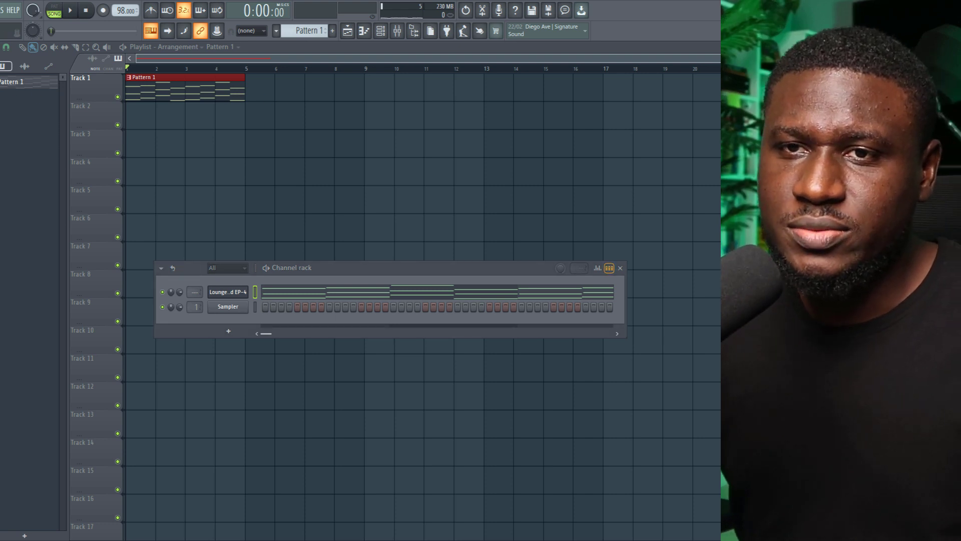
# Place the Percussion loop SC TUTS (6) on Track 2 beneath Pattern 1 in the Playlist and play both together
pyautogui.press('space')
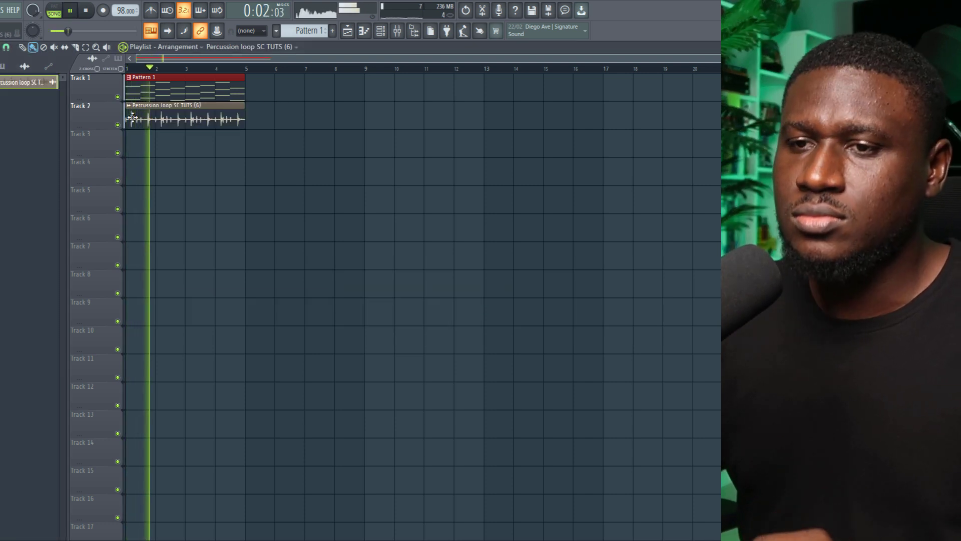